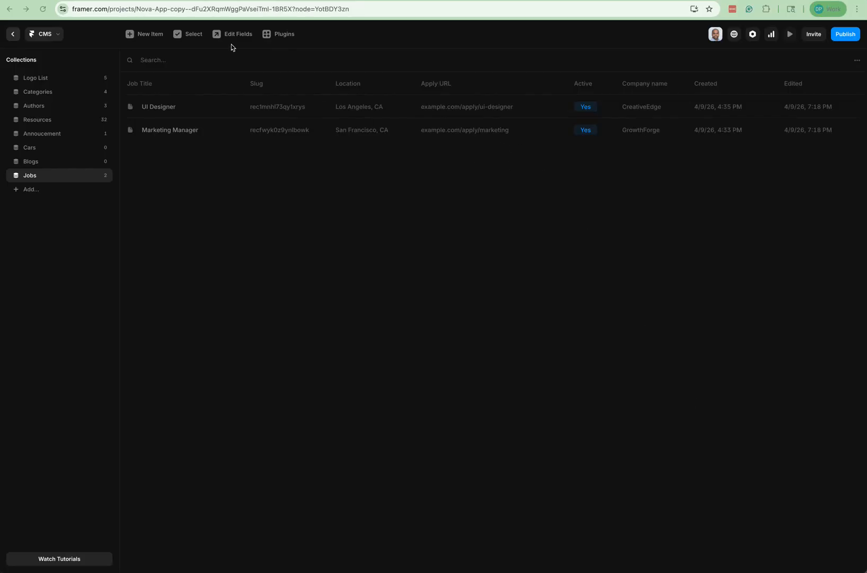
- Leave the two-job Framer CMS Jobs collection and bring up the Airtable Jobs table window
key("super+grave")
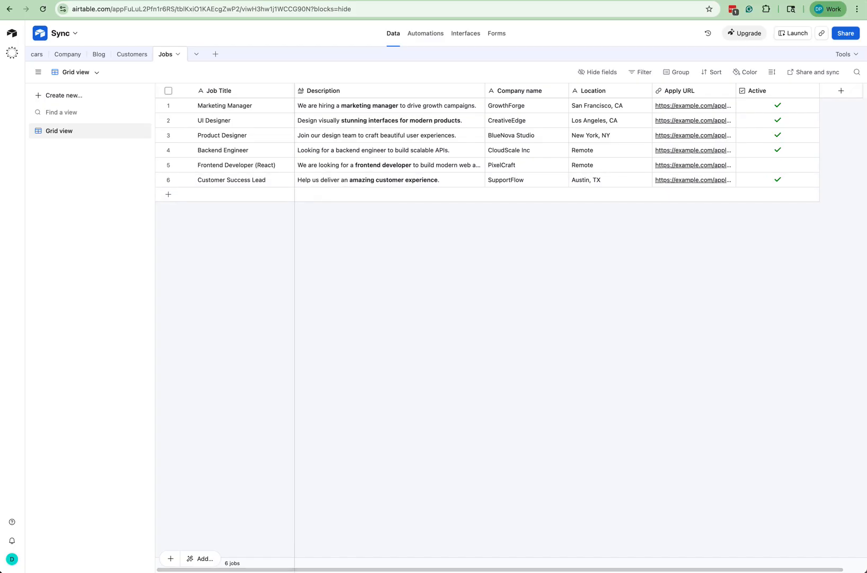
- Go to the STAGING - Byteline Console tab to begin creating a new sync
left_click(305, 0)
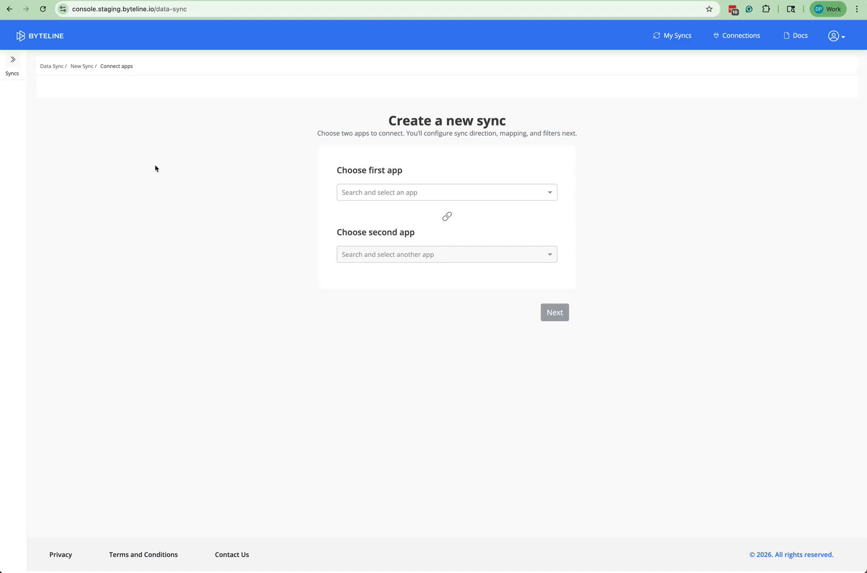
- Choose Airtable as the first app and Framer as the second, then continue
left_click(473, 198)
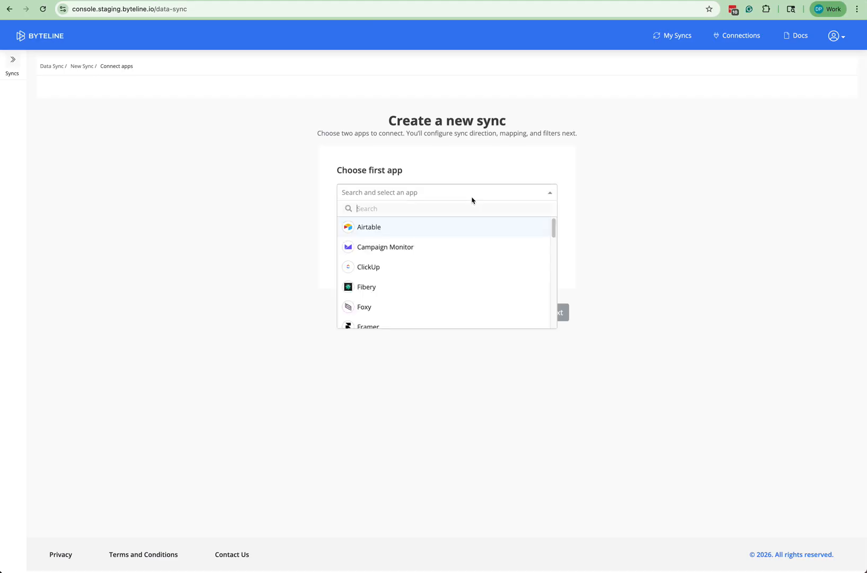
type("Air")
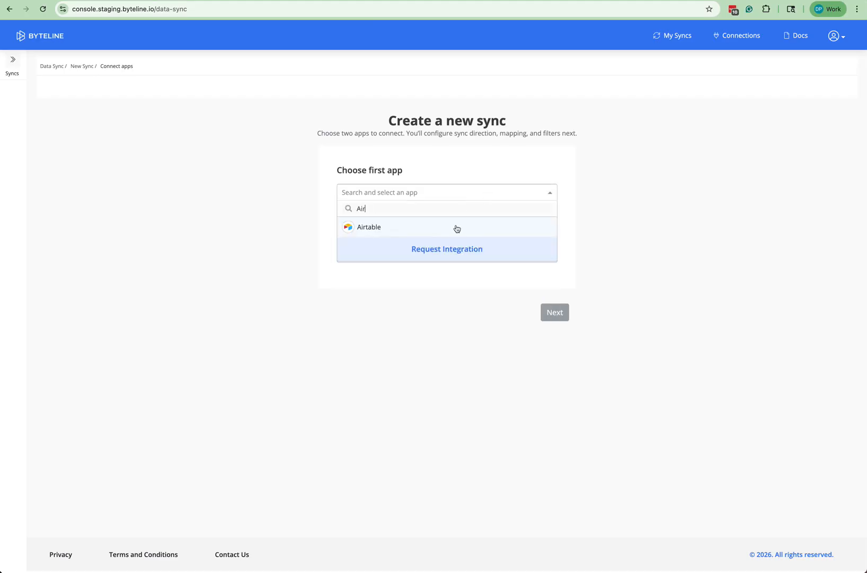
left_click(457, 227)
left_click(395, 255)
type("fra")
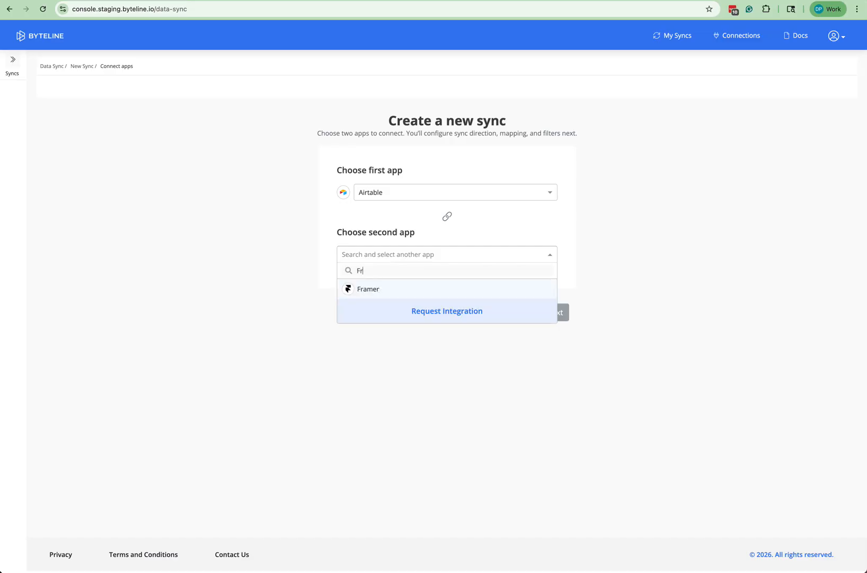
left_click(381, 290)
left_click(555, 313)
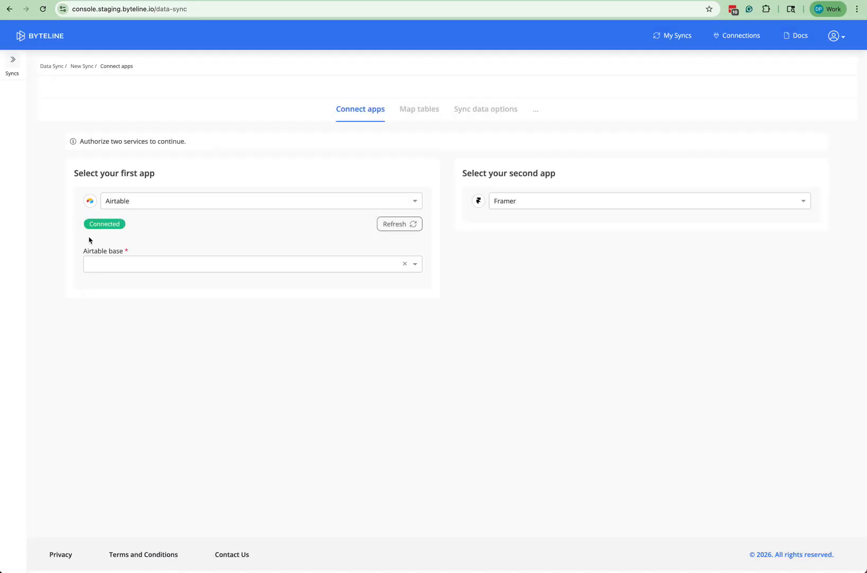
- Select the Sync Airtable base and bring up the Framer connection window
left_click(119, 267)
left_click(103, 315)
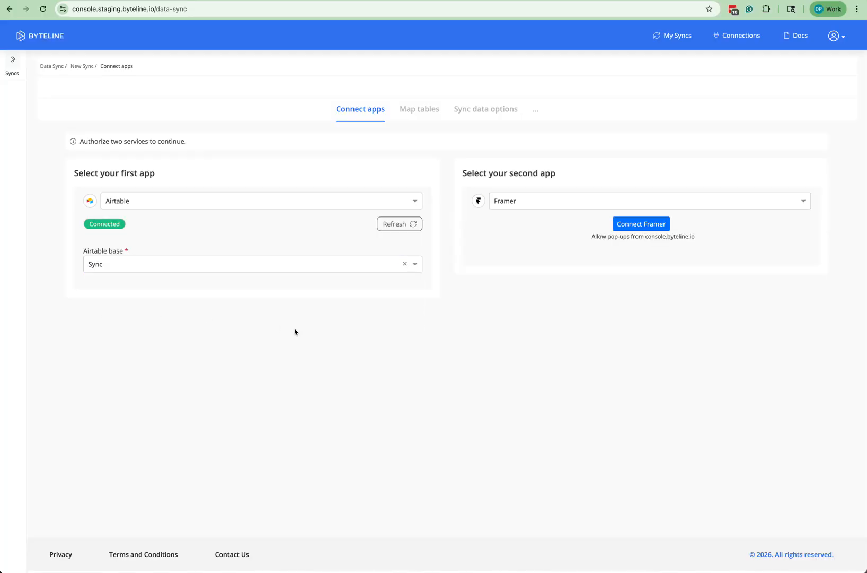
left_click(641, 224)
left_click_drag(59, 1, 529, 81)
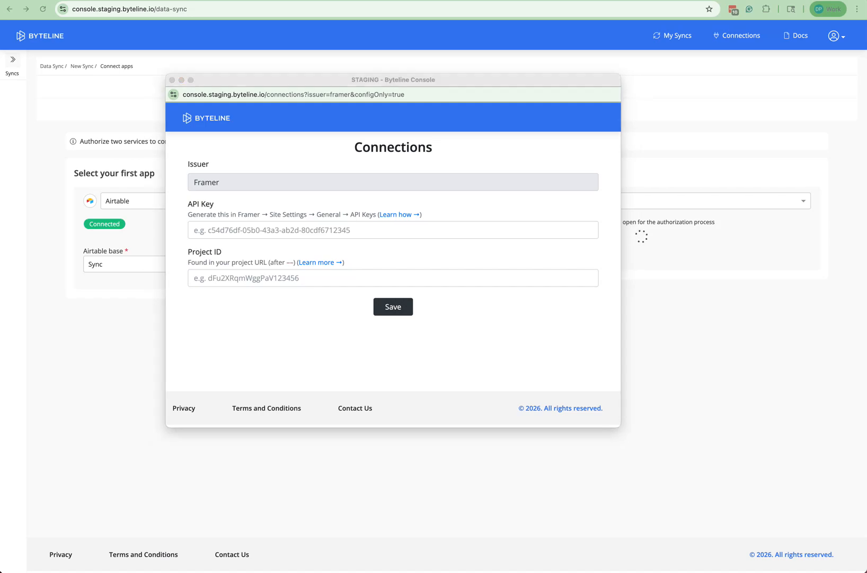
- Paste the Framer project ID and API key, save the connection, and close the popup
left_click(253, 279)
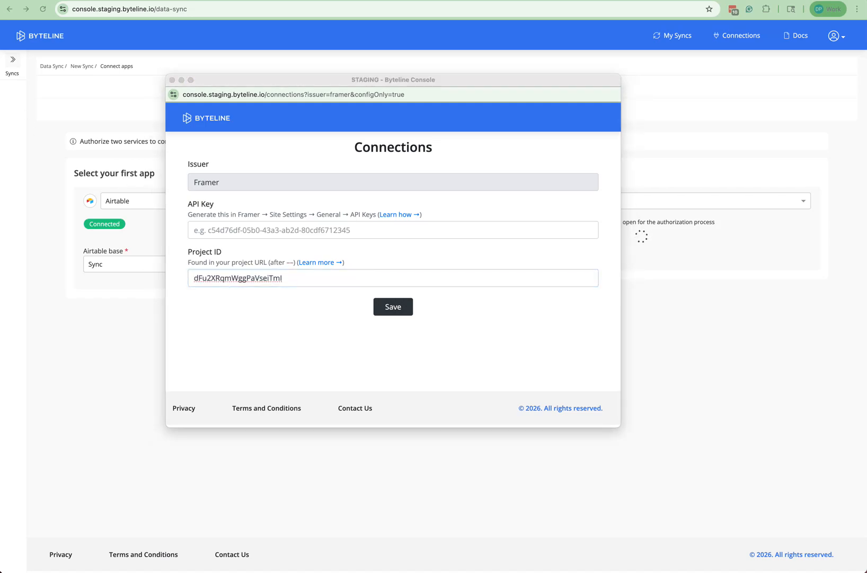
left_click(320, 229)
key("super+v")
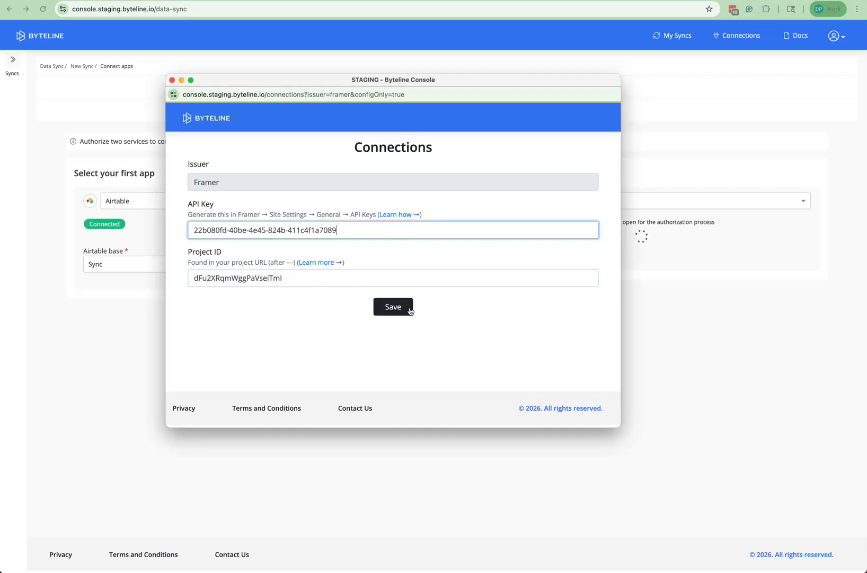
left_click(405, 306)
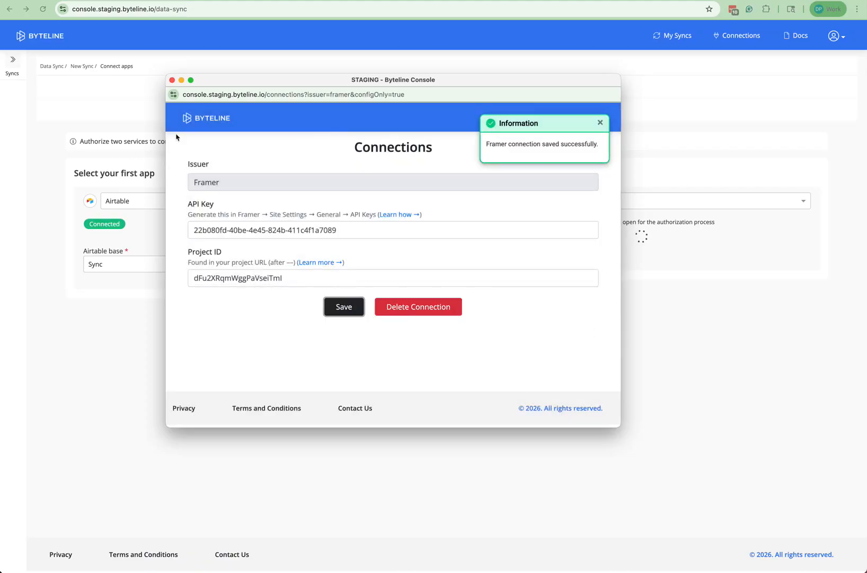
left_click(172, 79)
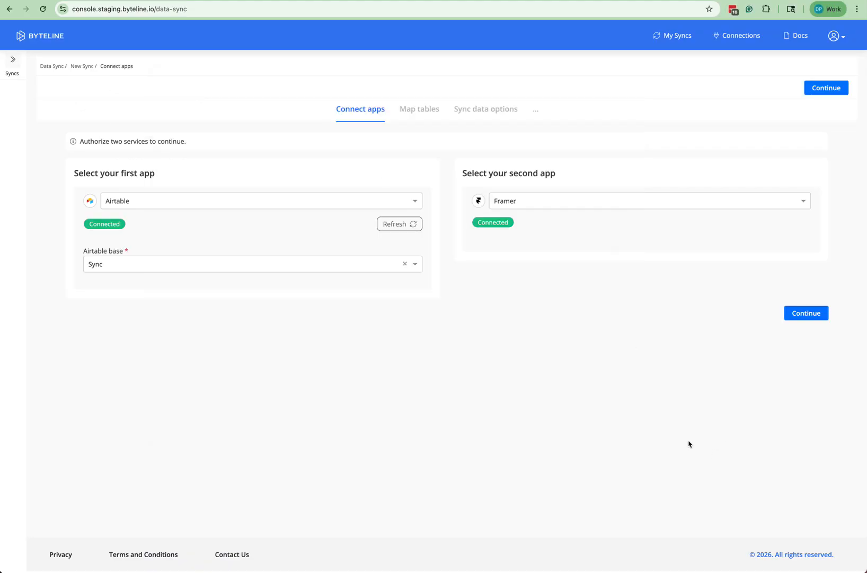
- Delete the Blog and cars table mappings and set the Jobs table to Grid view
left_click(803, 314)
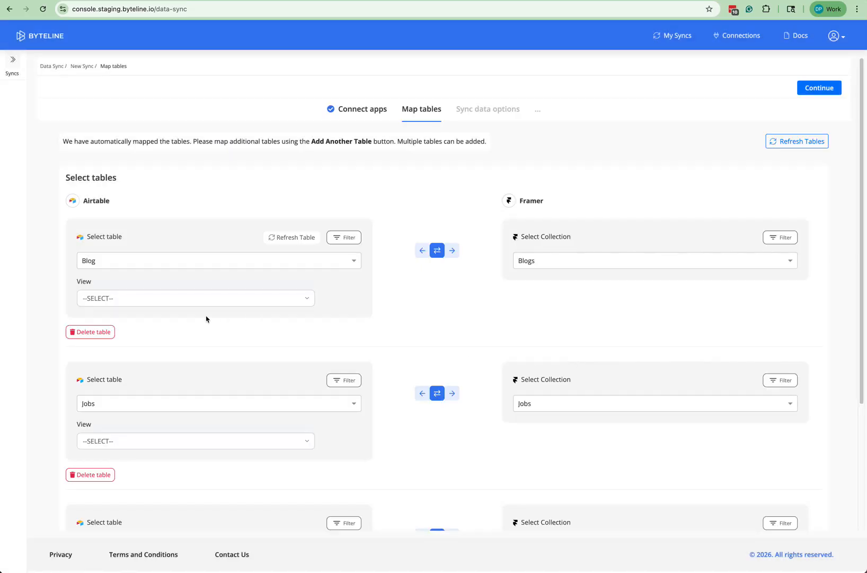
left_click(88, 333)
left_click(409, 315)
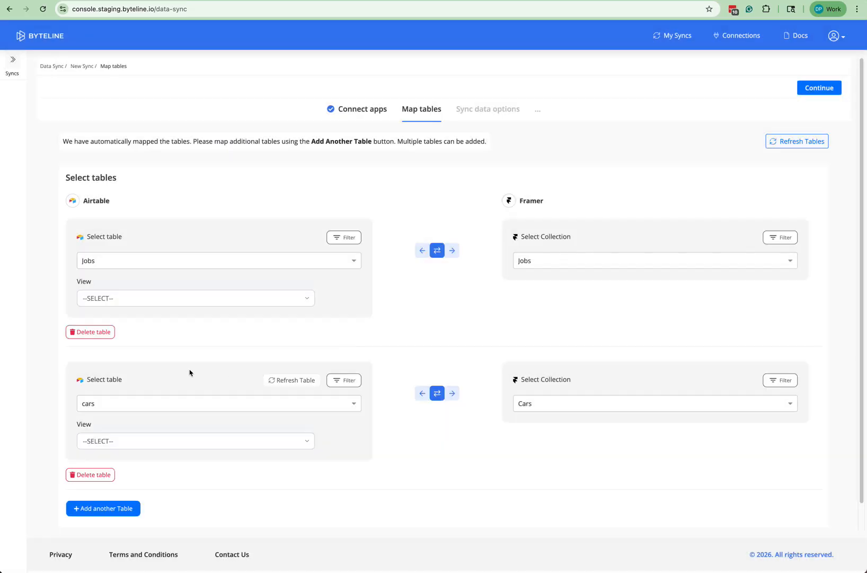
left_click(118, 299)
left_click(106, 309)
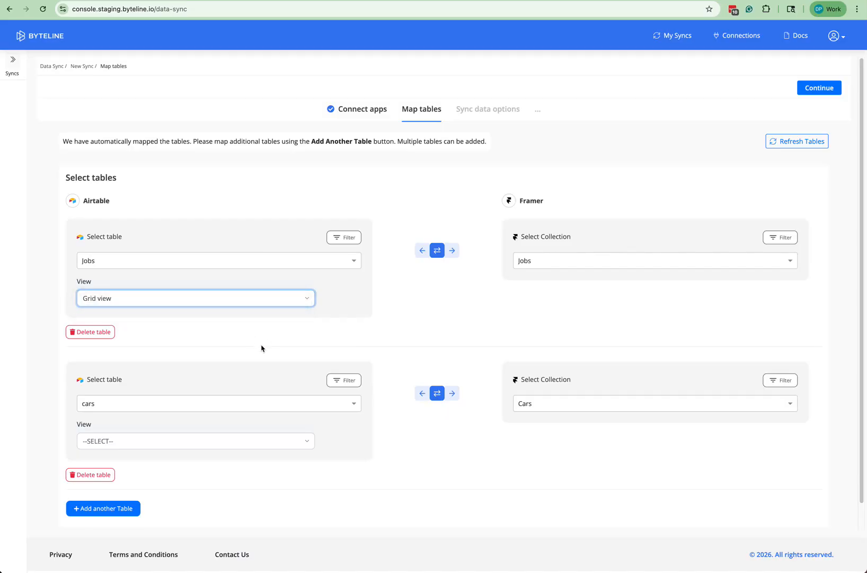
left_click(101, 473)
left_click(387, 320)
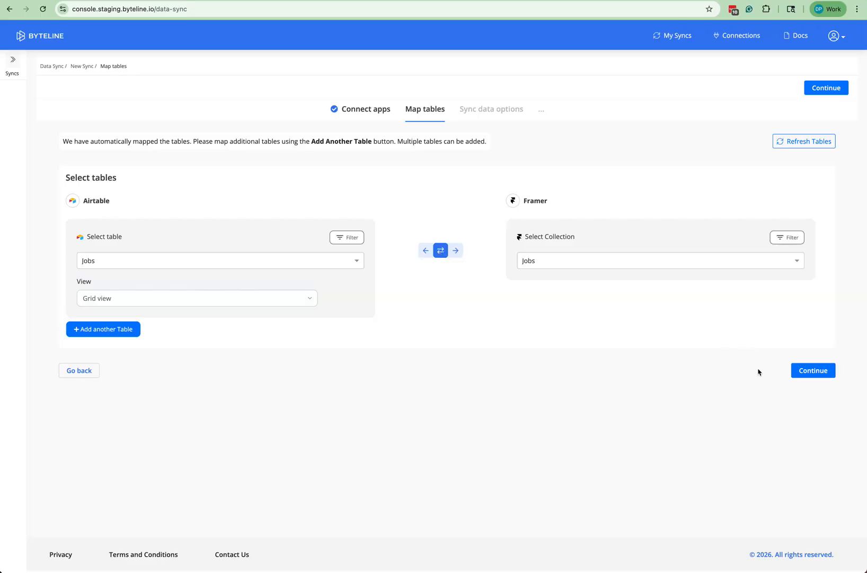
left_click(832, 374)
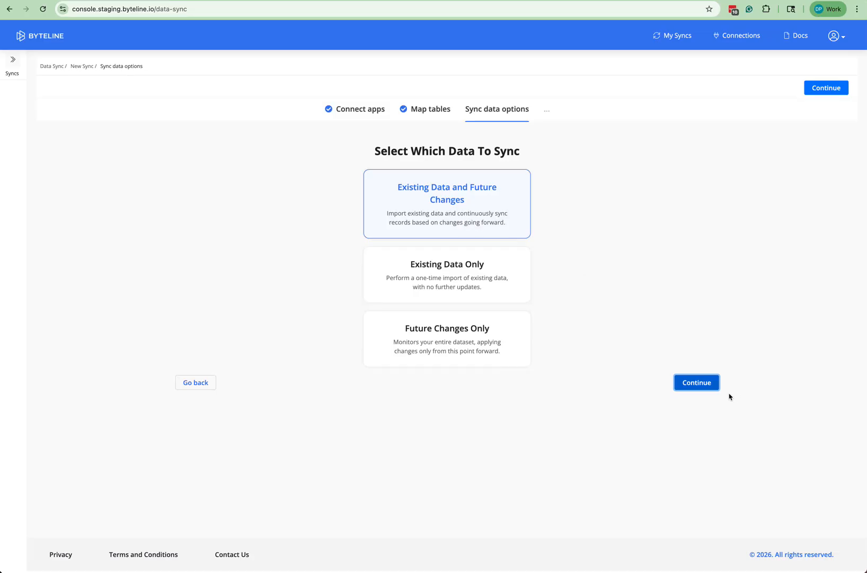
- Make the sync two-way (Airtable ↔ Framer), copying existing records from Airtable to Framer first
left_click(711, 385)
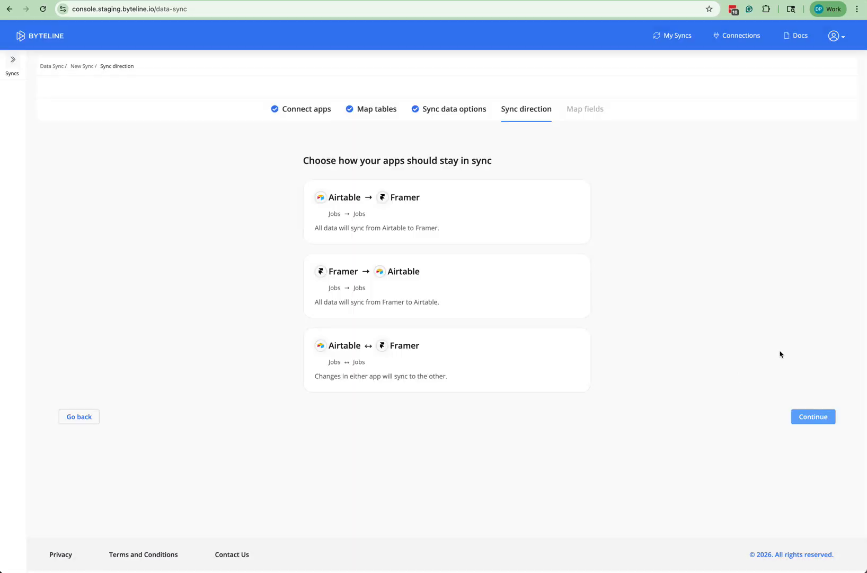
left_click(423, 355)
scroll(687, 374, "down", 3)
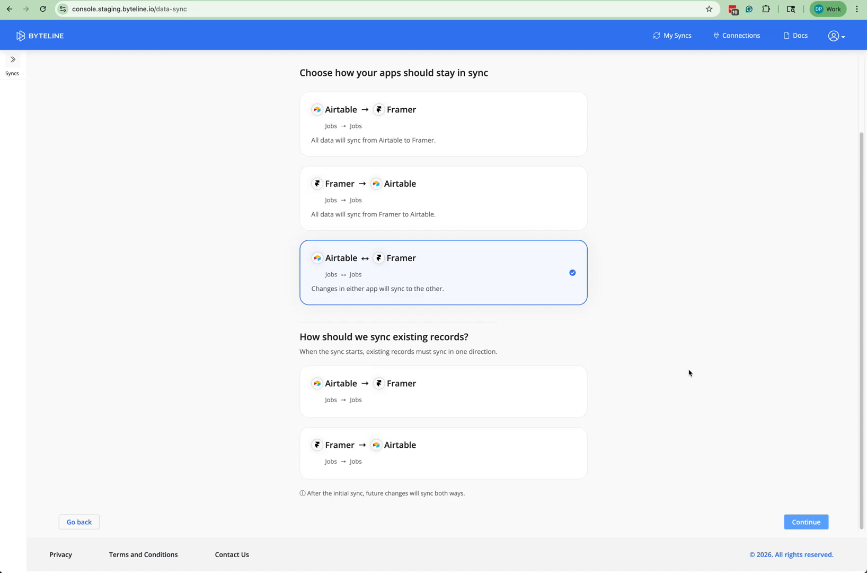
left_click(467, 412)
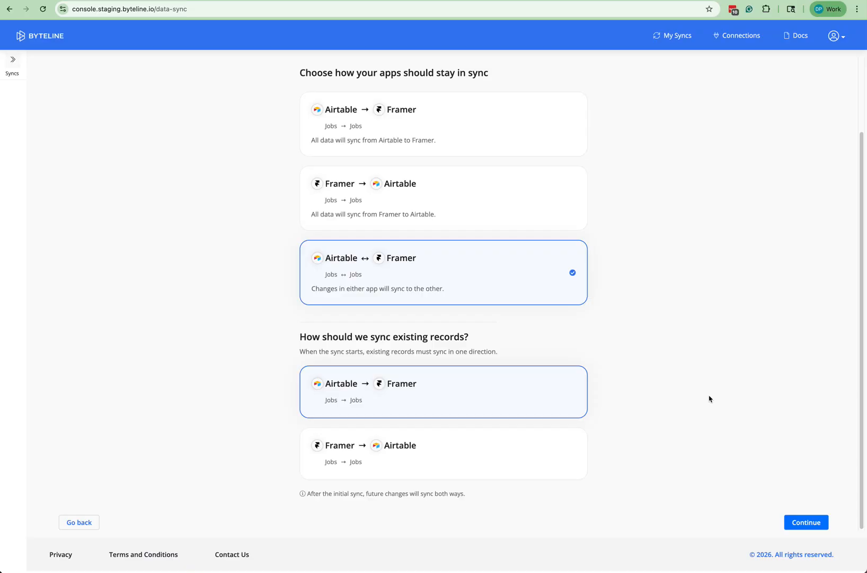
left_click(806, 522)
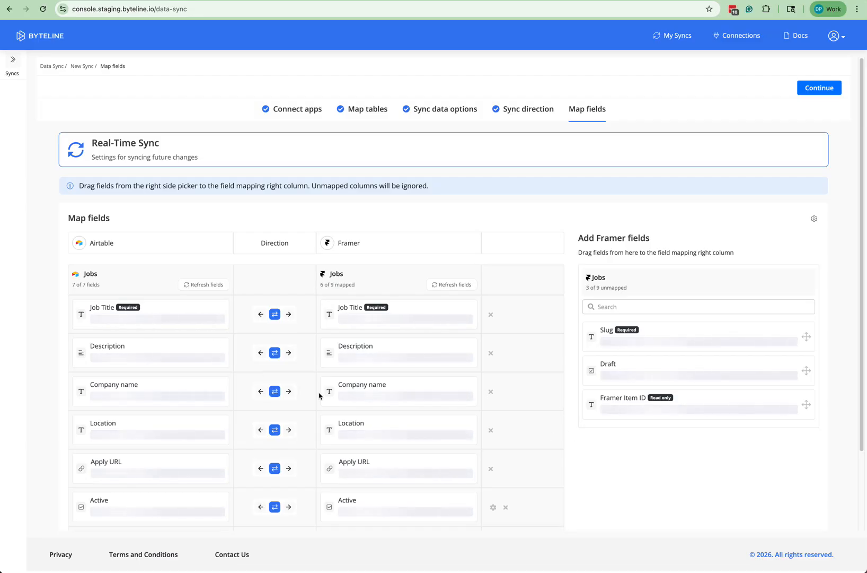
- Map Airtable Record ID to the Framer Slug field and proceed to the sync review
scroll(466, 436, "down", 1)
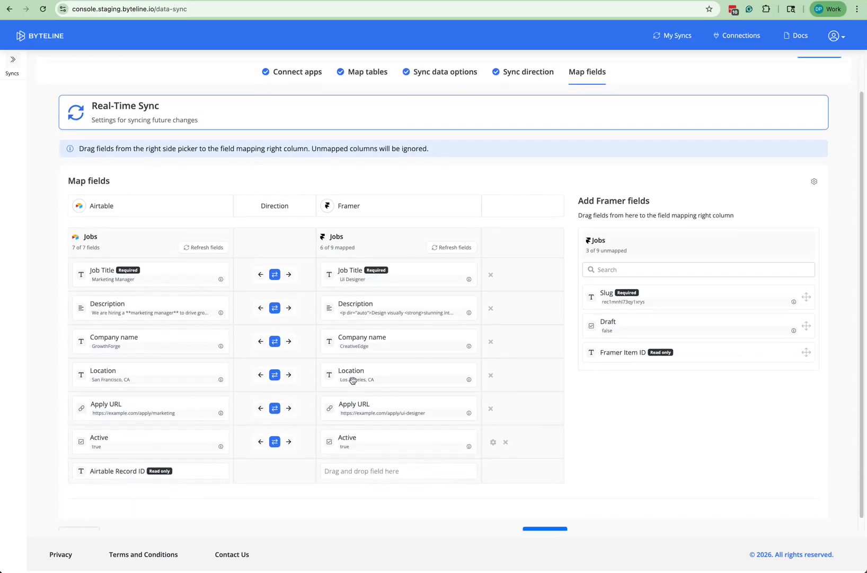
left_click_drag(617, 286, 352, 467)
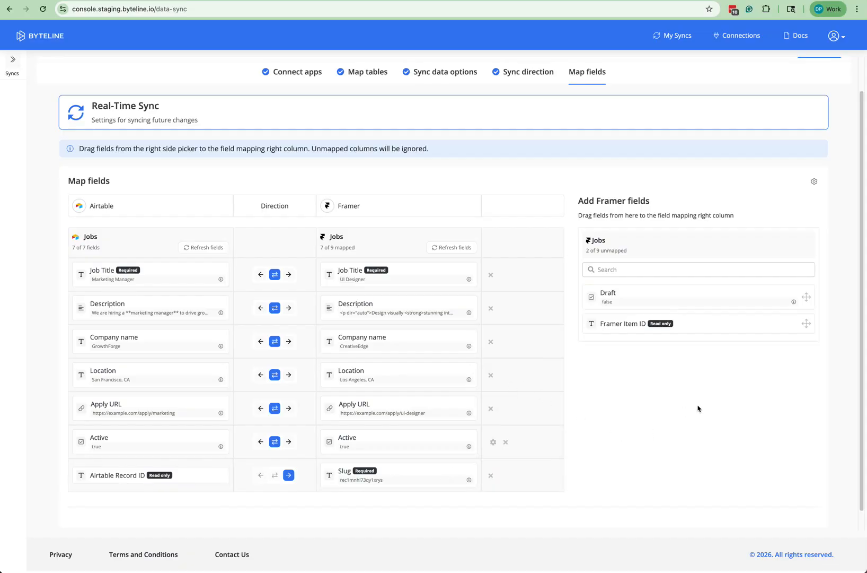
scroll(701, 407, "down", 1)
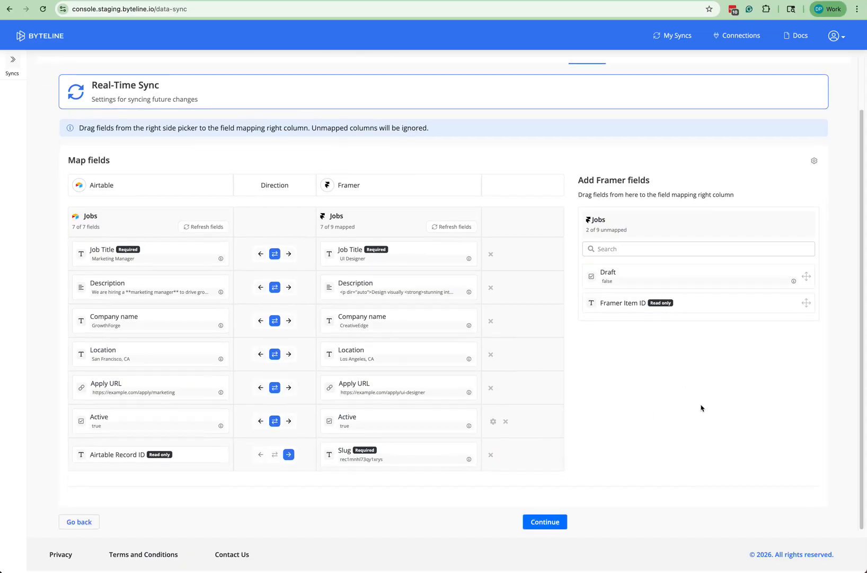
left_click(547, 523)
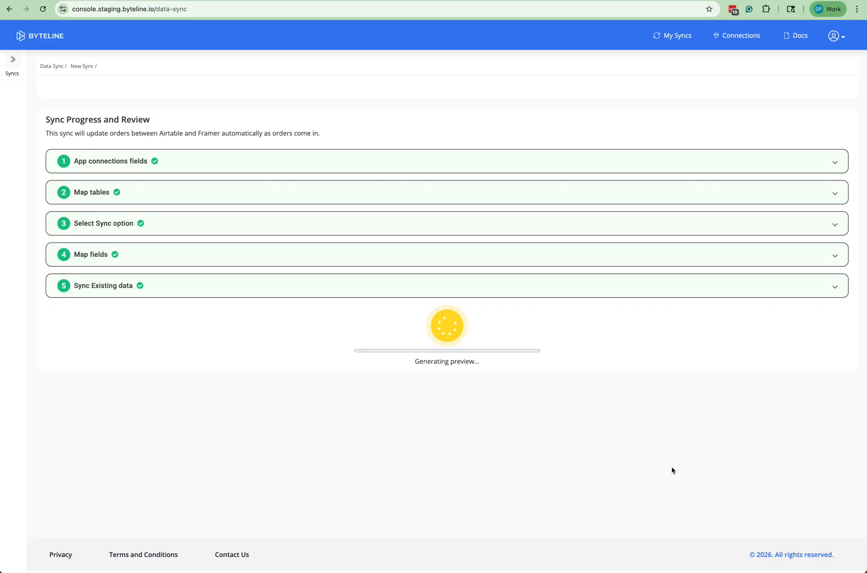
- Start the historical sync (4 creates, 2 updates) and confirm six jobs in Framer's Jobs collection
scroll(656, 442, "down", 3)
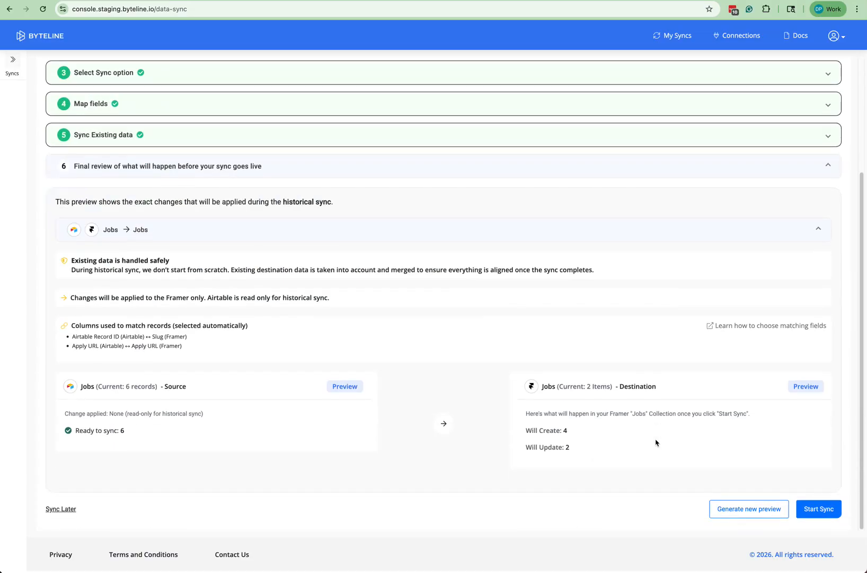
left_click(577, 449)
left_click(819, 511)
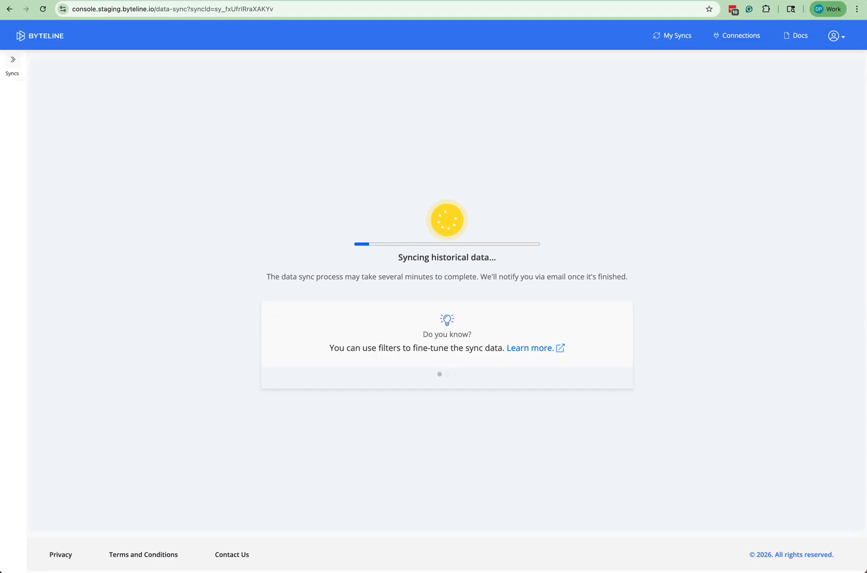
left_click(228, 0)
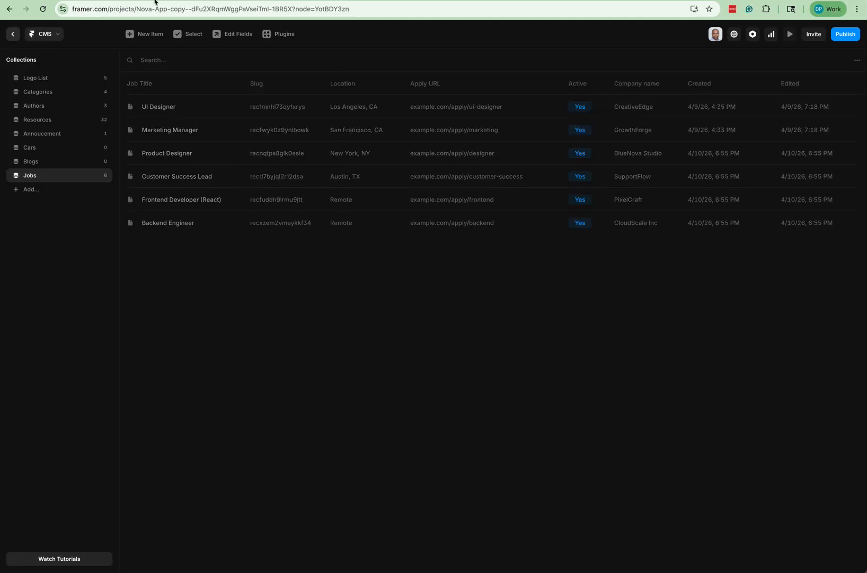
key("ctrl+Tab")
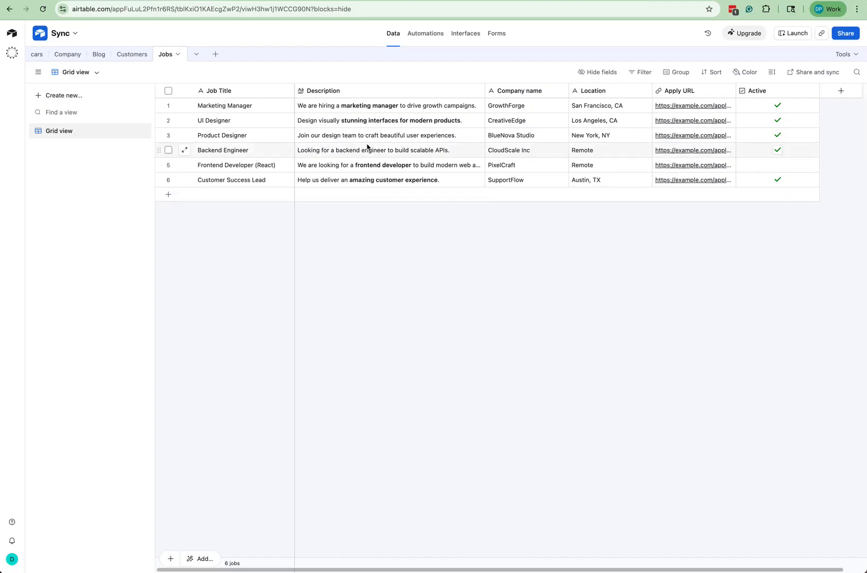
- Compare the Marketing Manager description in Airtable with its synced Framer item
left_click(326, 109)
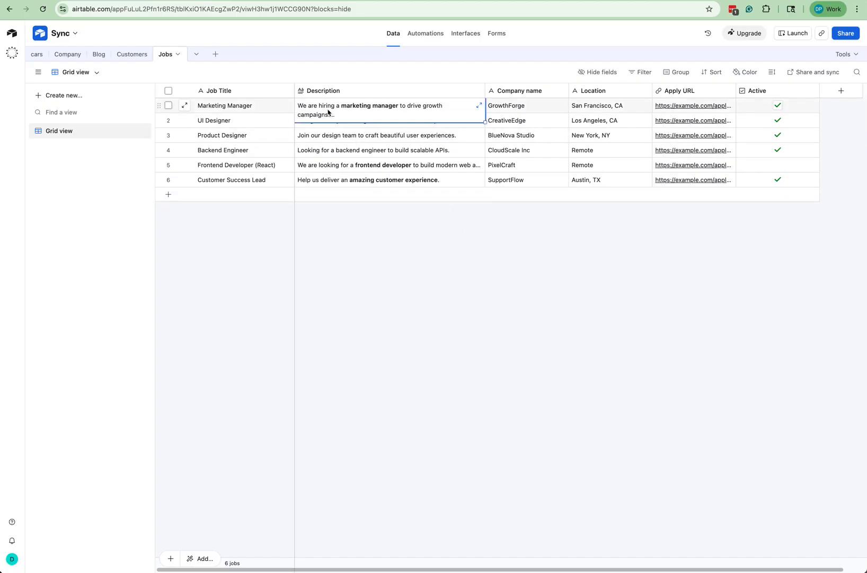
left_click(479, 108)
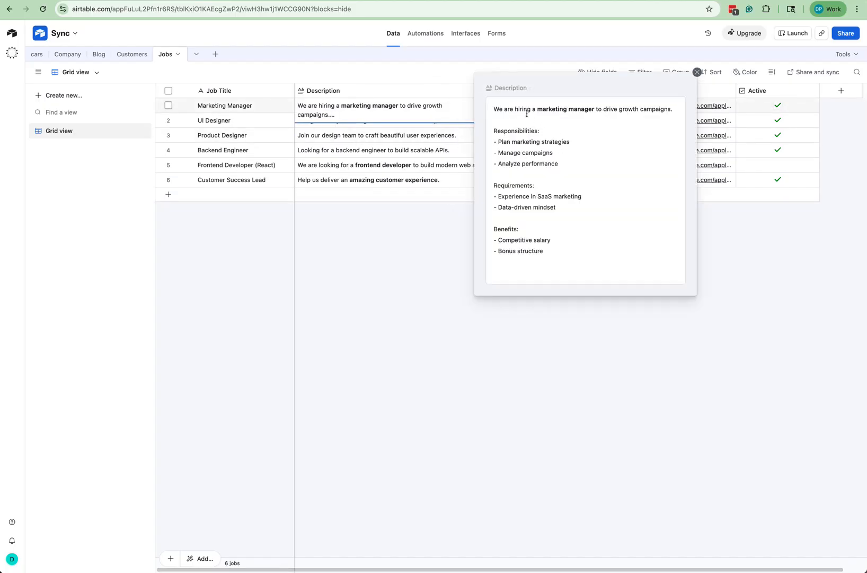
left_click(697, 72)
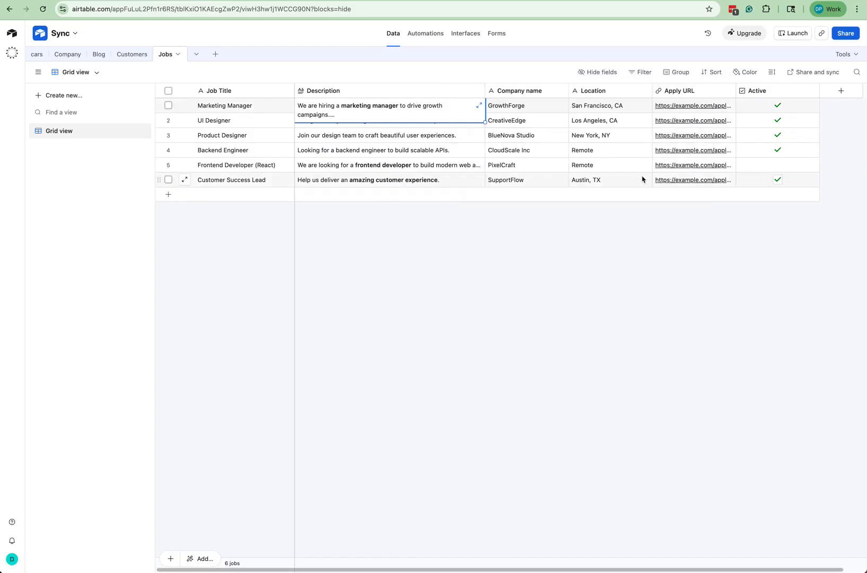
left_click(223, 1)
left_click(185, 130)
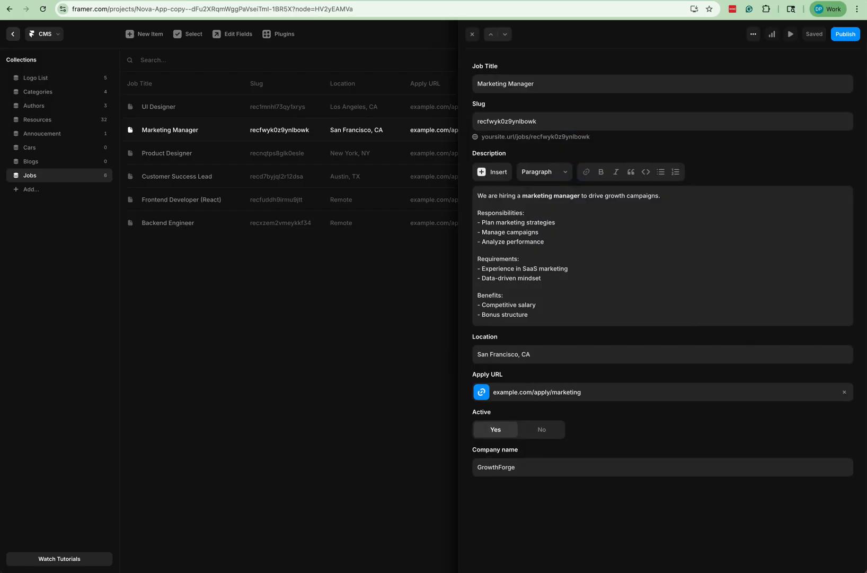
- Return to the Byteline sync details showing 4 created and 2 updated records
key("ctrl+Tab")
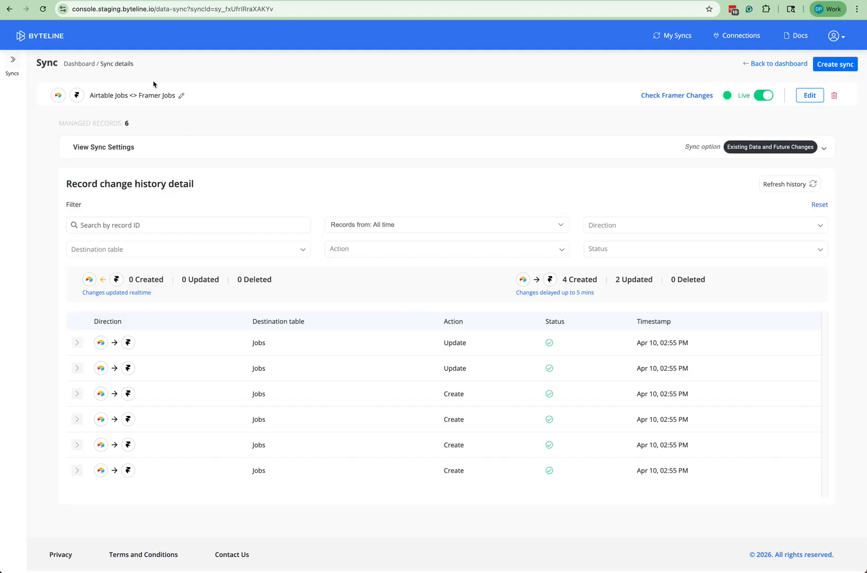
- In Airtable, change the Marketing Manager row's Company name from GrowthForge to GrowthForge Inc
left_click(107, 1)
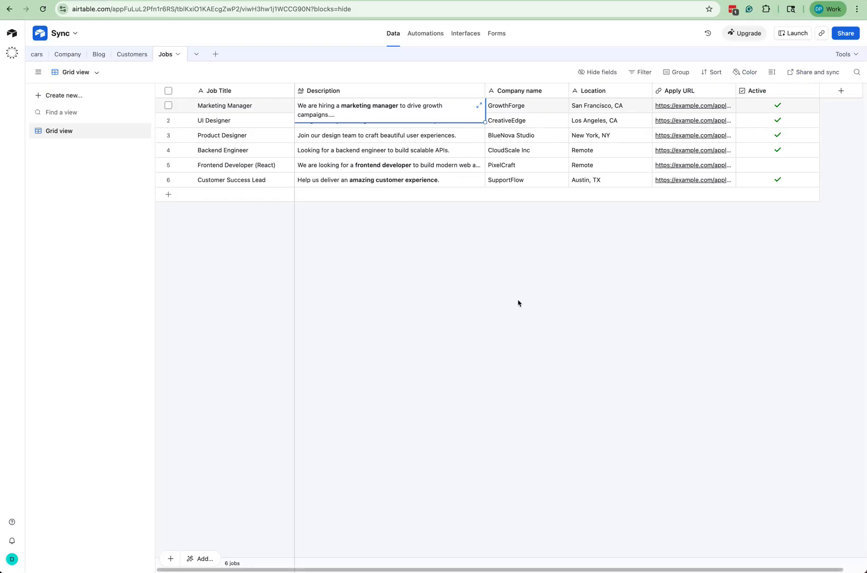
left_click(539, 107)
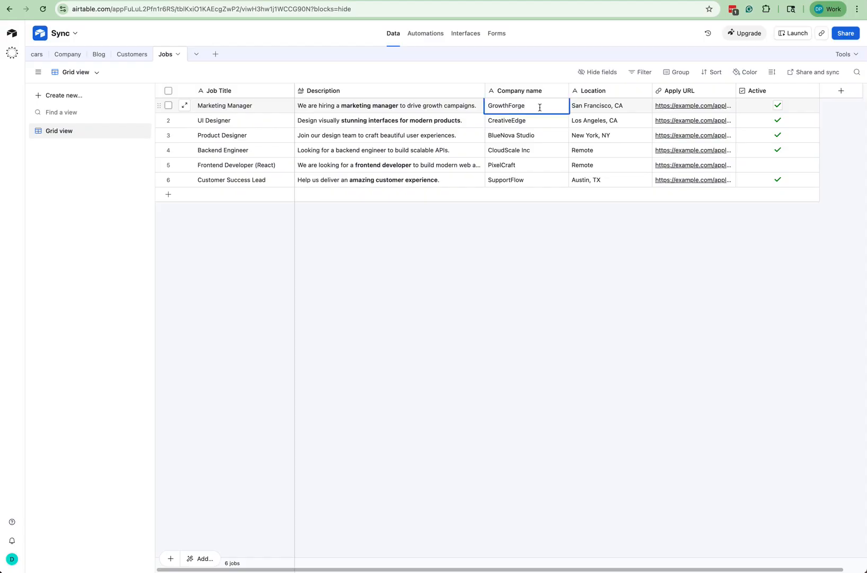
type("Inc")
left_click(524, 471)
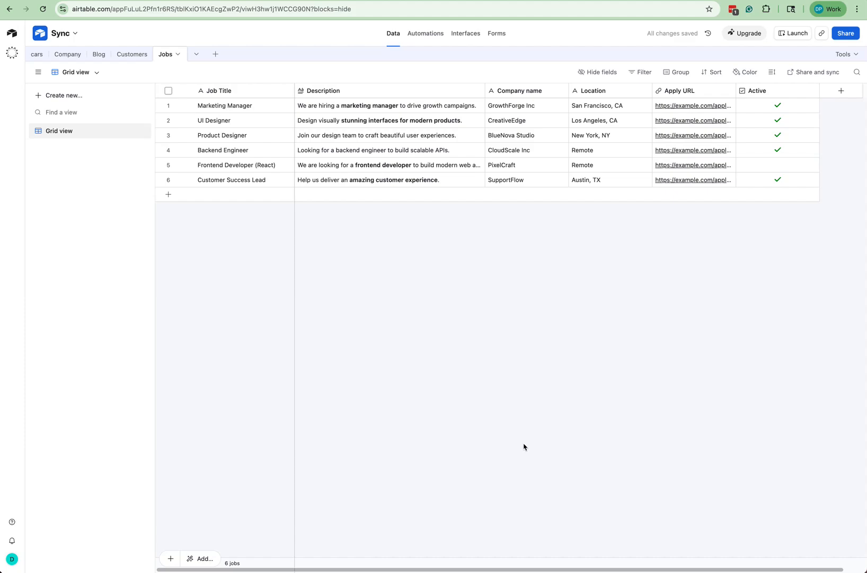
- Close the Marketing Manager item details panel in the Framer Jobs collection
left_click(197, 0)
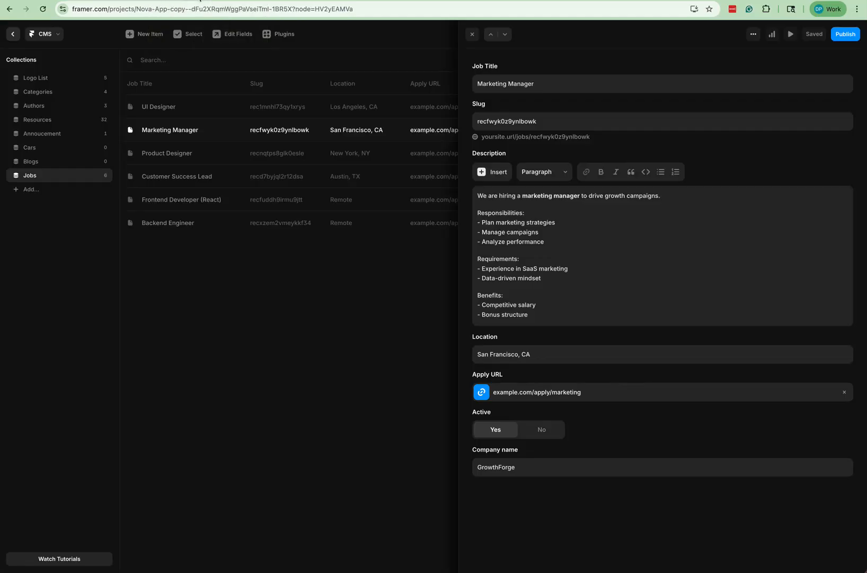
left_click(300, 329)
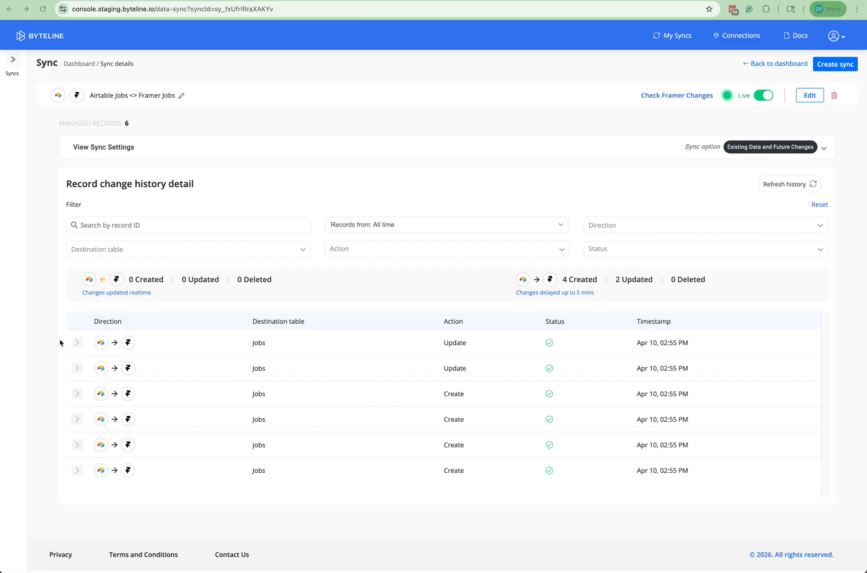
- Confirm the 02:57 PM Byteline update changed Company name to GrowthForge Inc, and check Framer's Jobs list
left_click(76, 343)
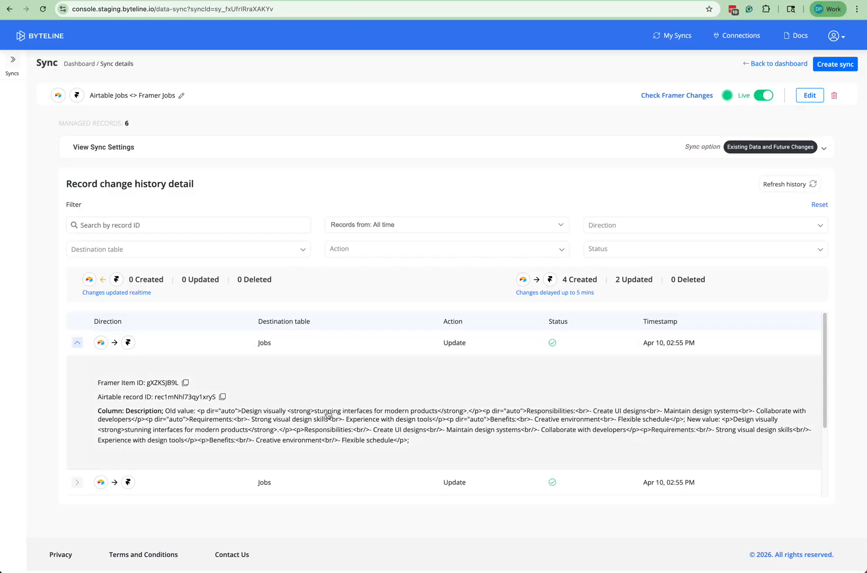
left_click(77, 343)
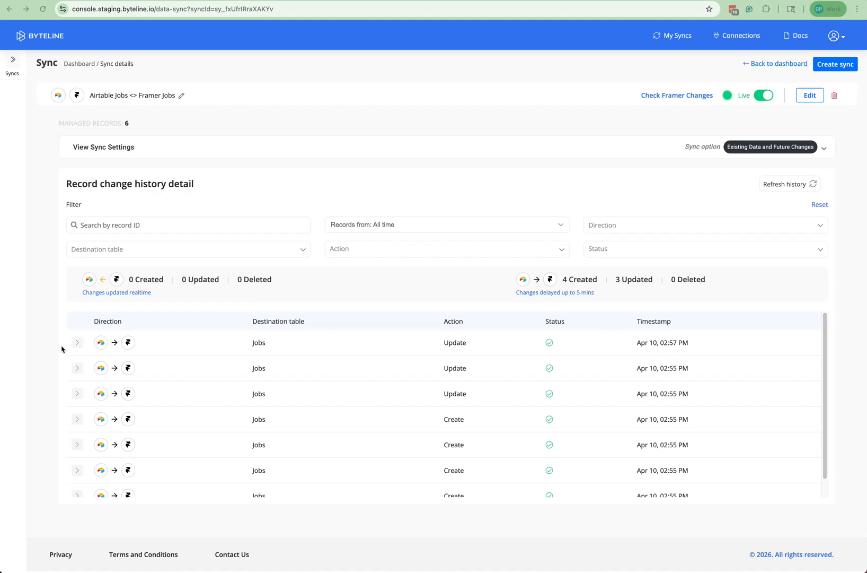
left_click(77, 342)
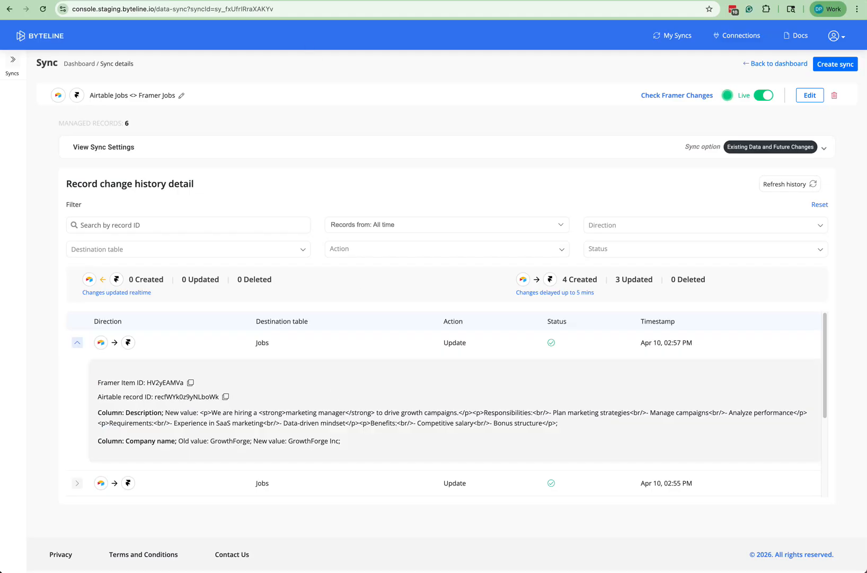
left_click(218, 0)
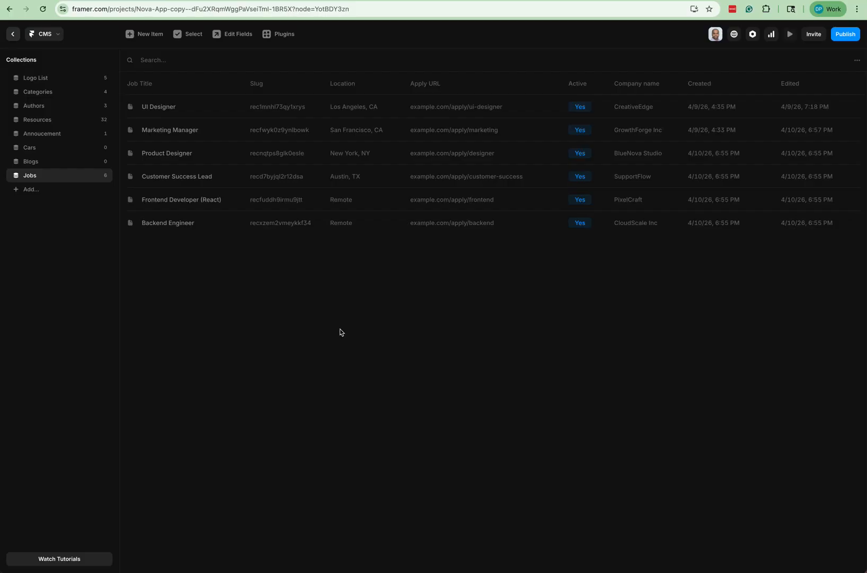